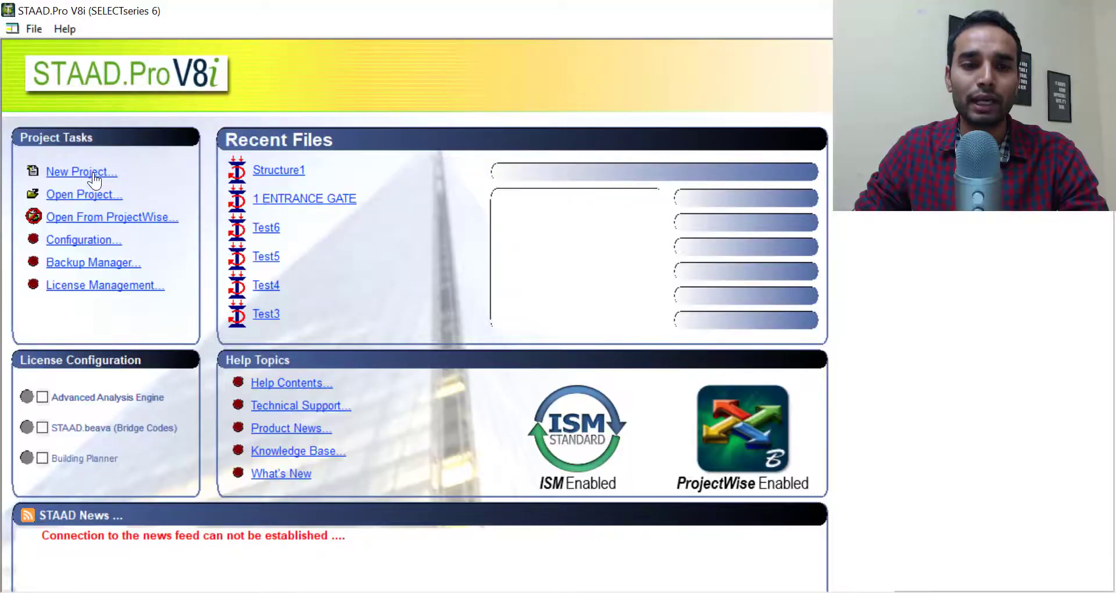
# - Start a new model named Cantilever, replacing the Test6 folder in its Desktop location with Cantilever
pyautogui.click(93, 175)
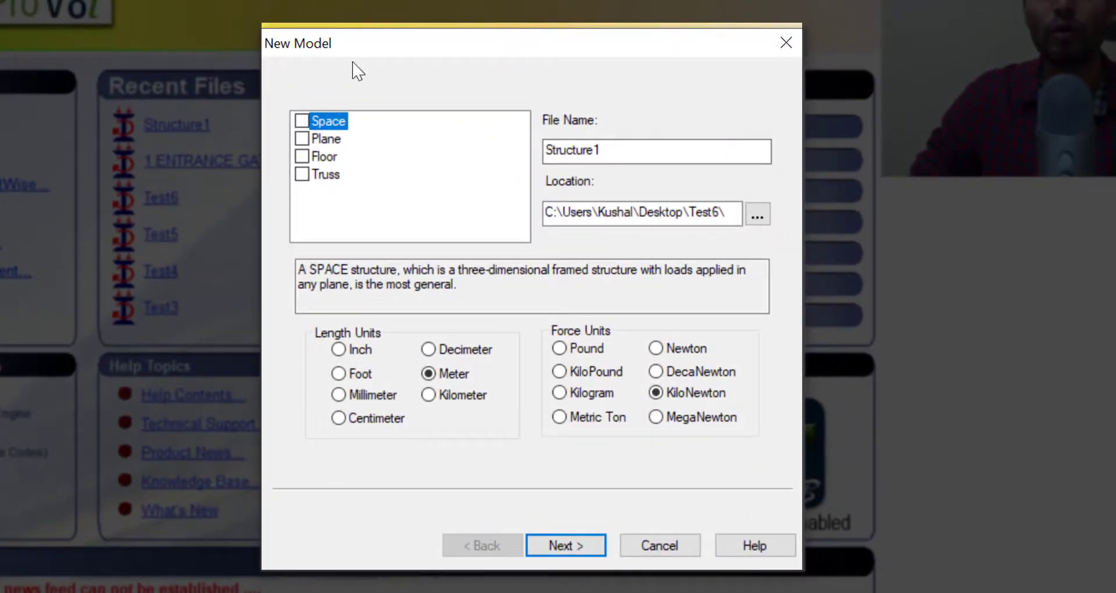
pyautogui.click(611, 187)
pyautogui.doubleClick(599, 146)
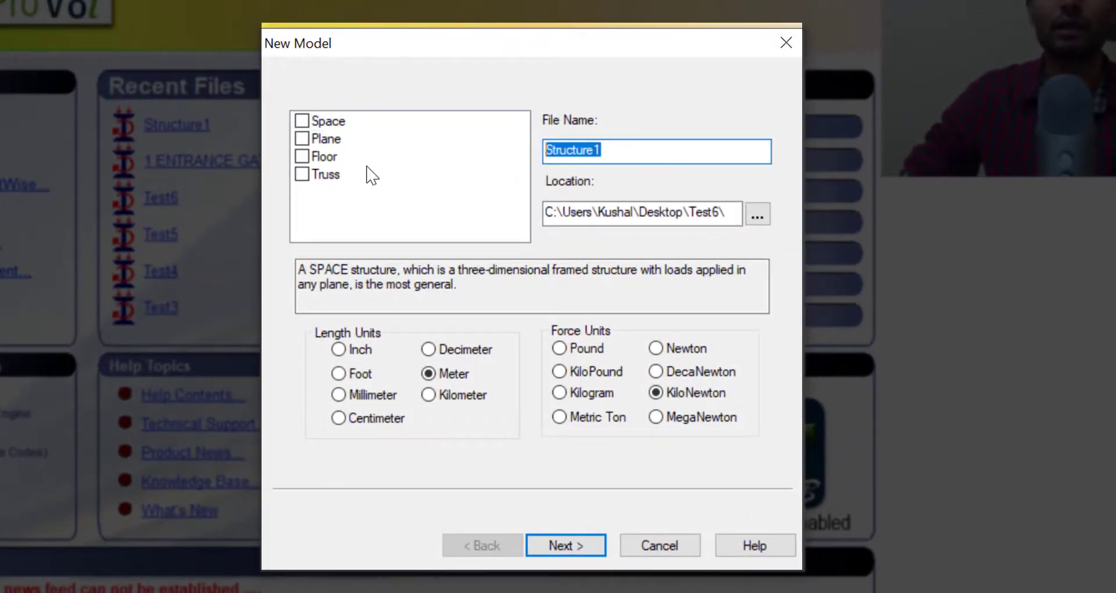
pyautogui.write('Ca')
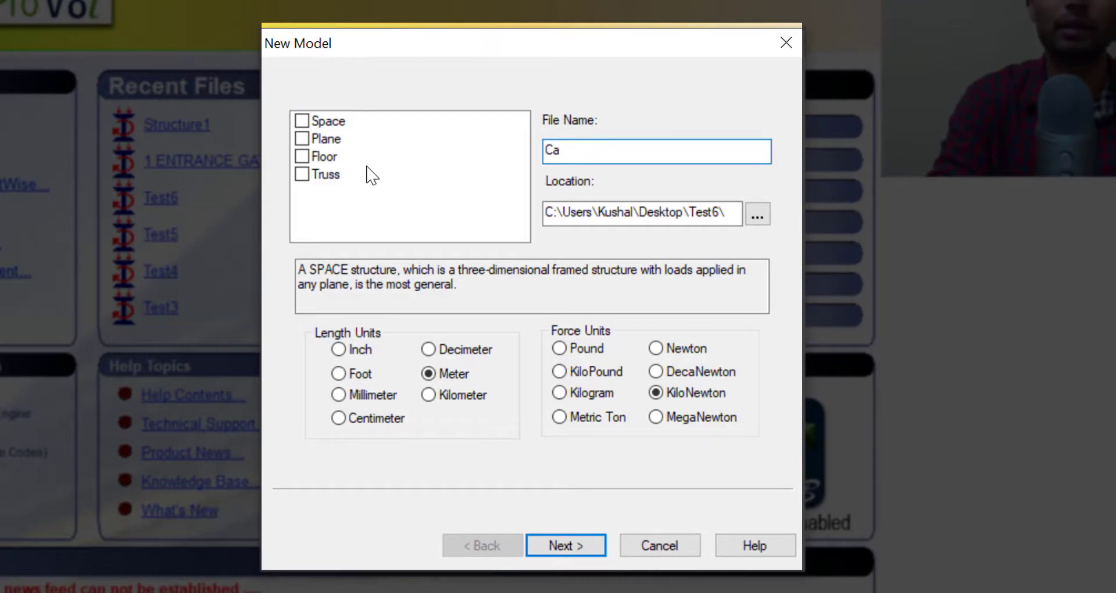
pyautogui.write('ntilever')
pyautogui.hotkey('ctrl', 'a')
pyautogui.hotkey('ctrl', 'c')
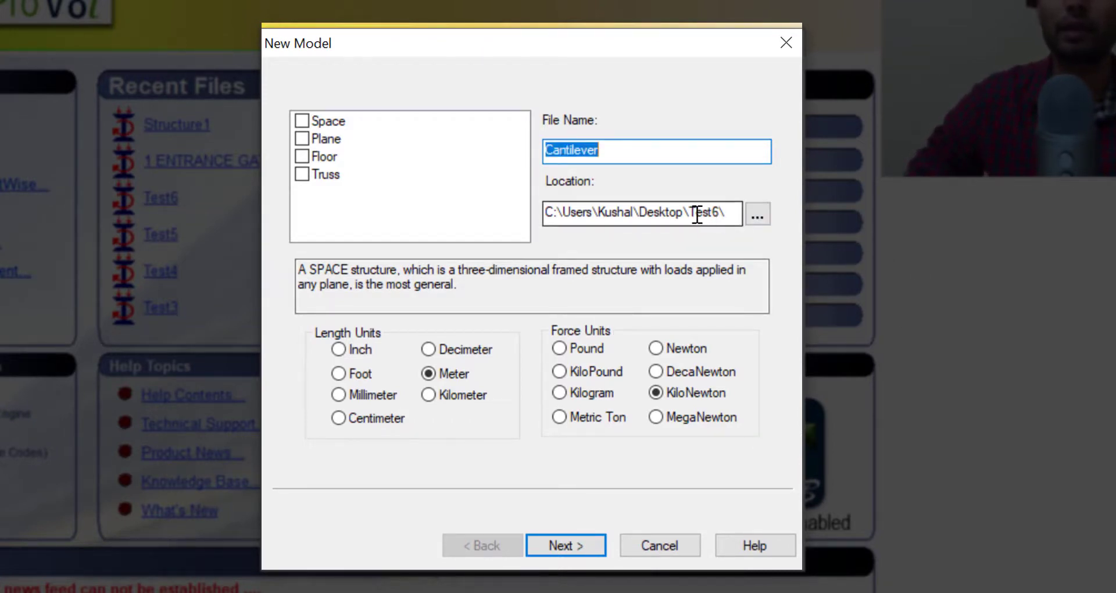
pyautogui.moveTo(696, 213); pyautogui.dragTo(729, 213)
pyautogui.press('BackSpace')
pyautogui.press('BackSpace')
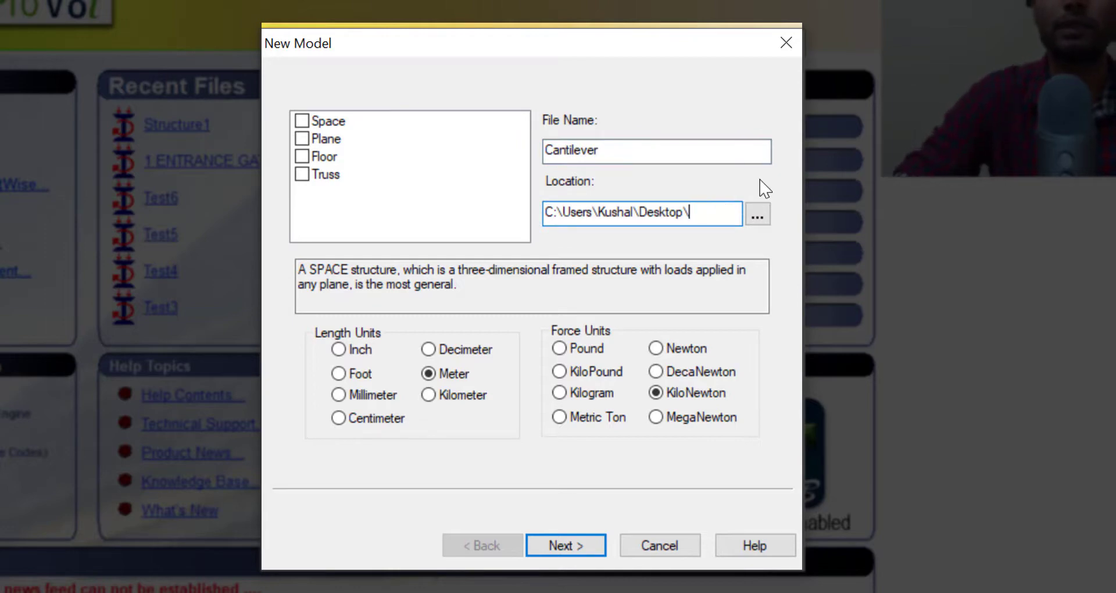
pyautogui.hotkey('ctrl', 'v')
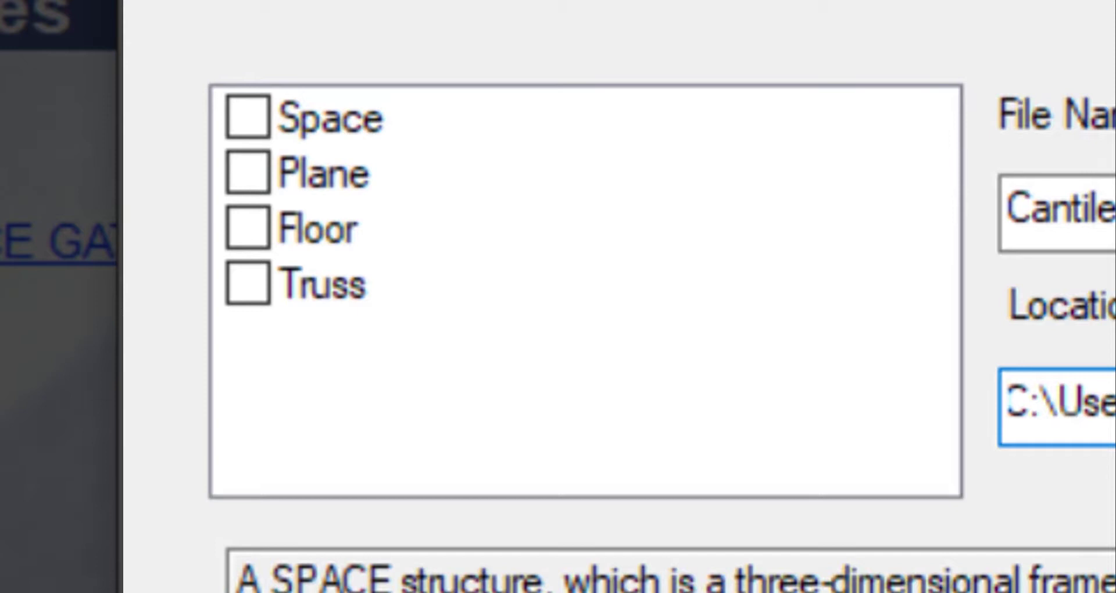
# - Tick Space, then switch the new model's structure type to Plane
pyautogui.click(461, 142)
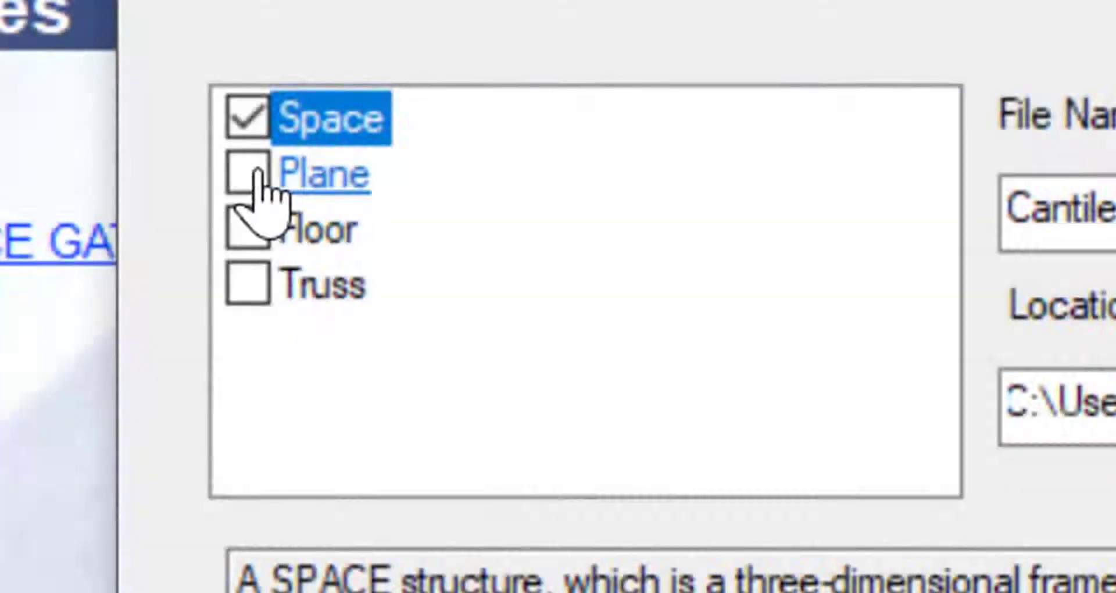
pyautogui.click(256, 177)
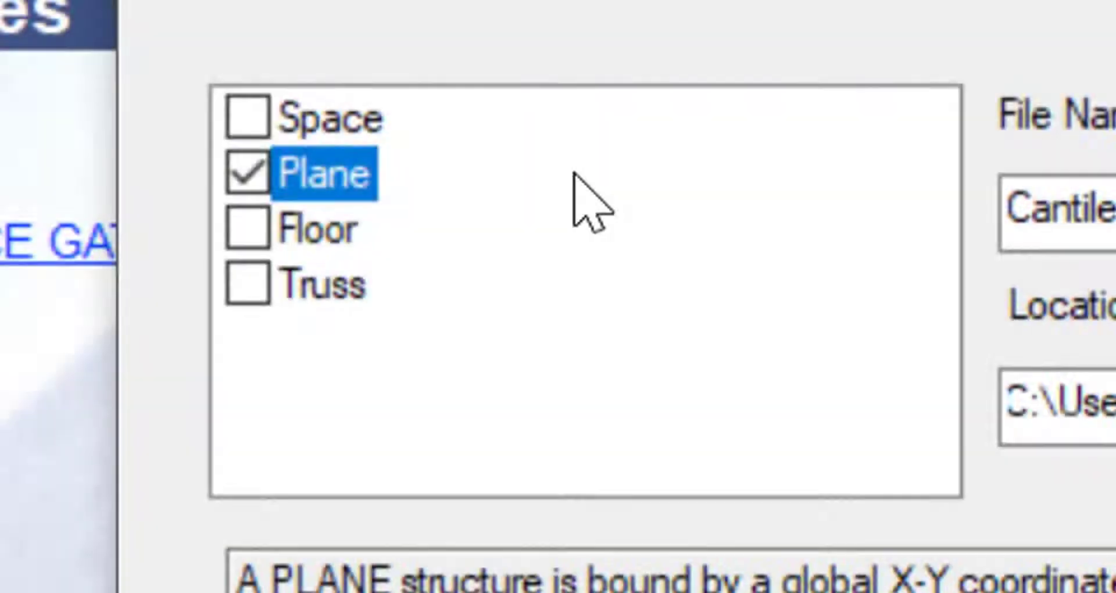
# - Switch the structure type to Floor, then to Truss, keeping Meter and KiloNewton units
pyautogui.press('Down')
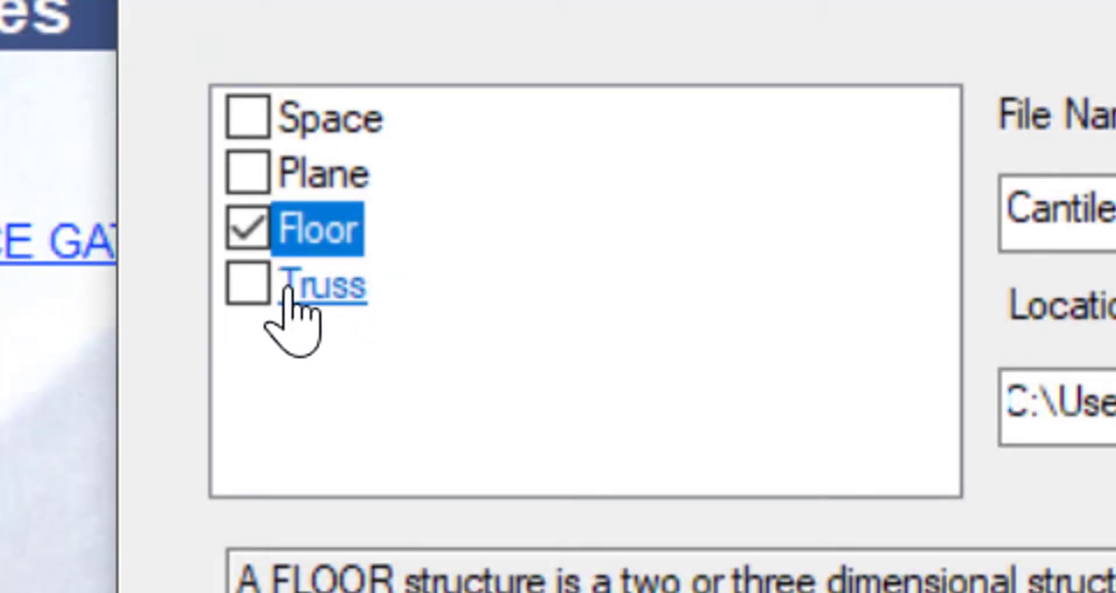
pyautogui.click(291, 286)
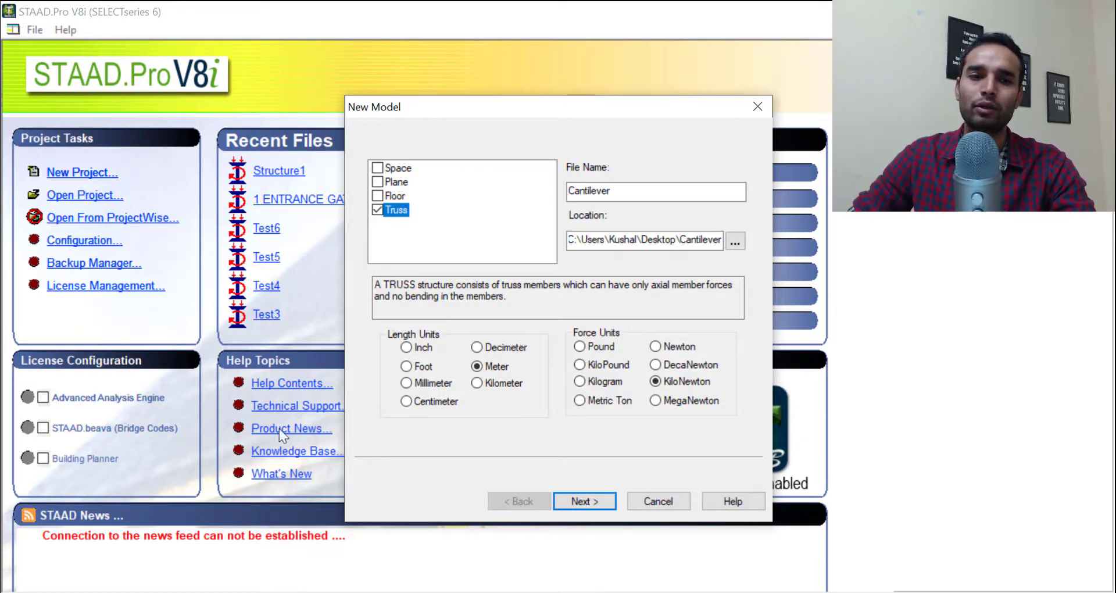
# - Cancel the Cantilever setup and keep Metric as the base unit in Configuration
pyautogui.click(662, 502)
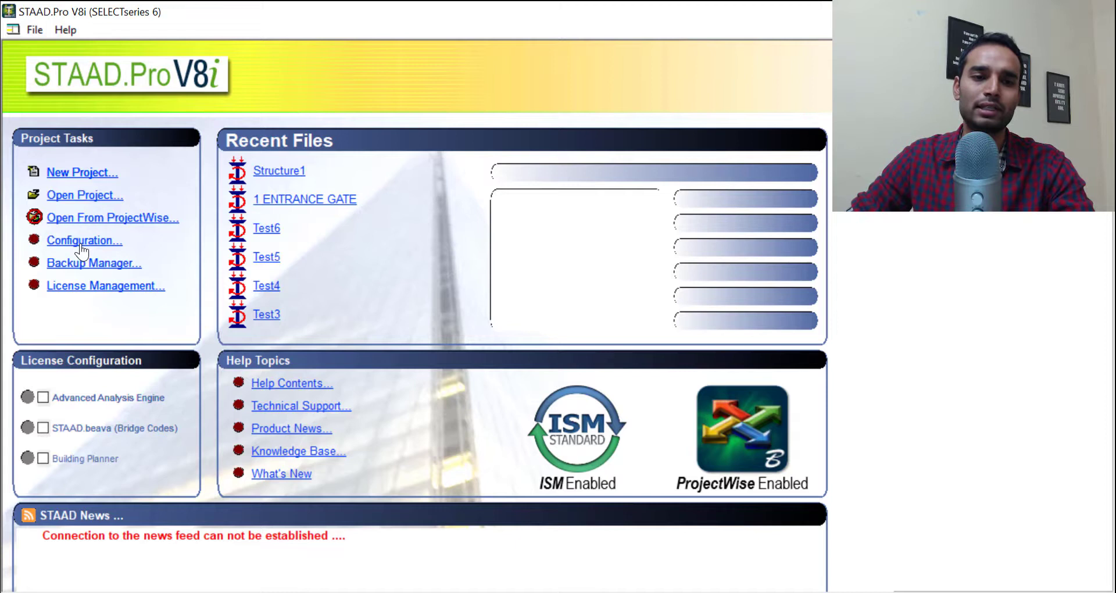
pyautogui.click(56, 166)
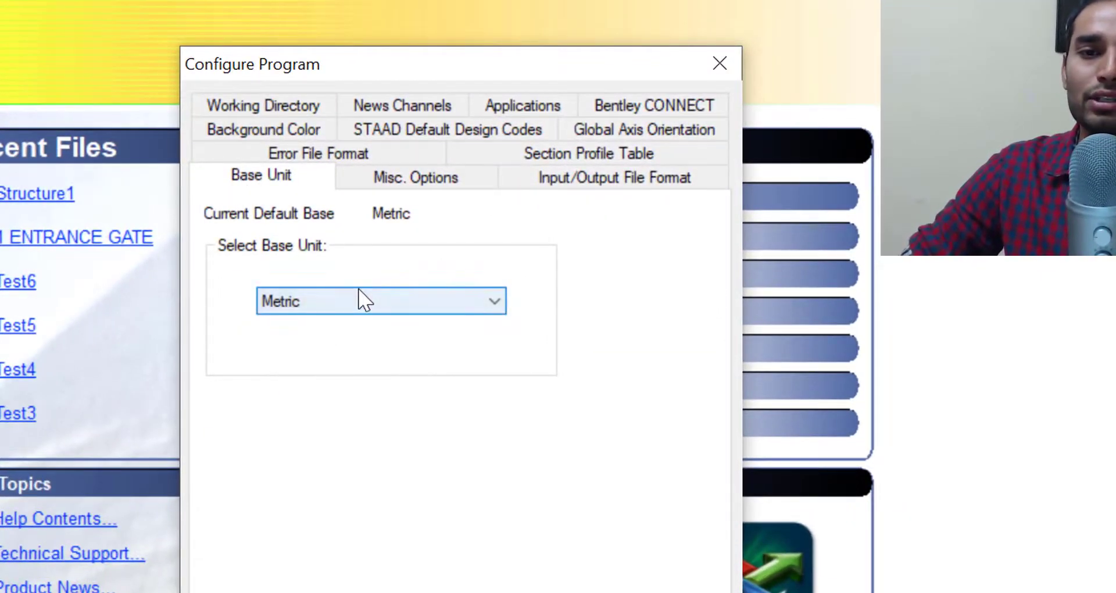
pyautogui.click(366, 301)
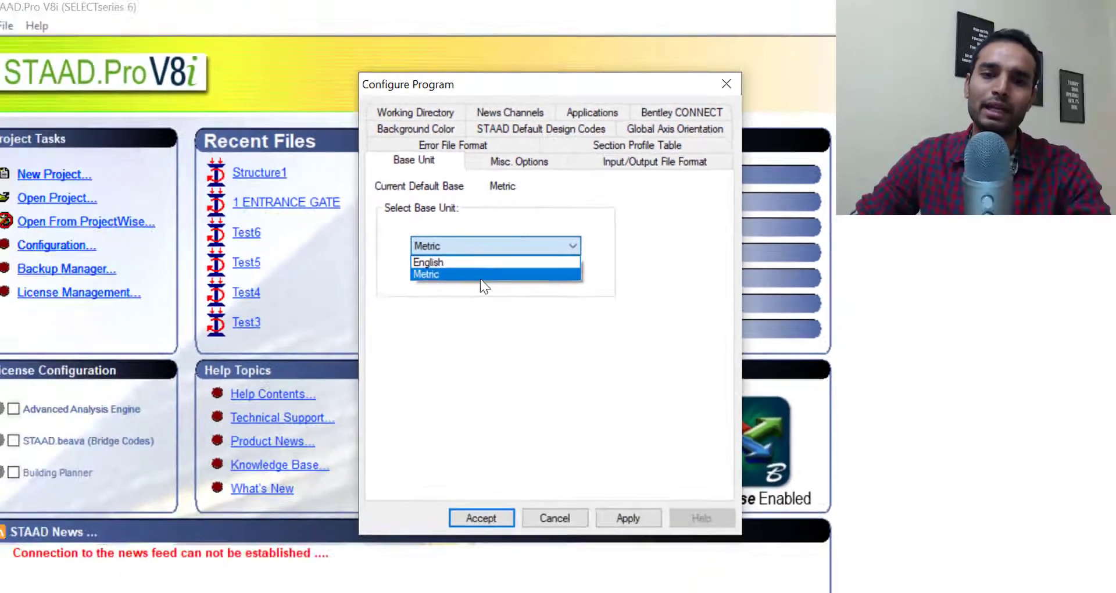
pyautogui.click(386, 343)
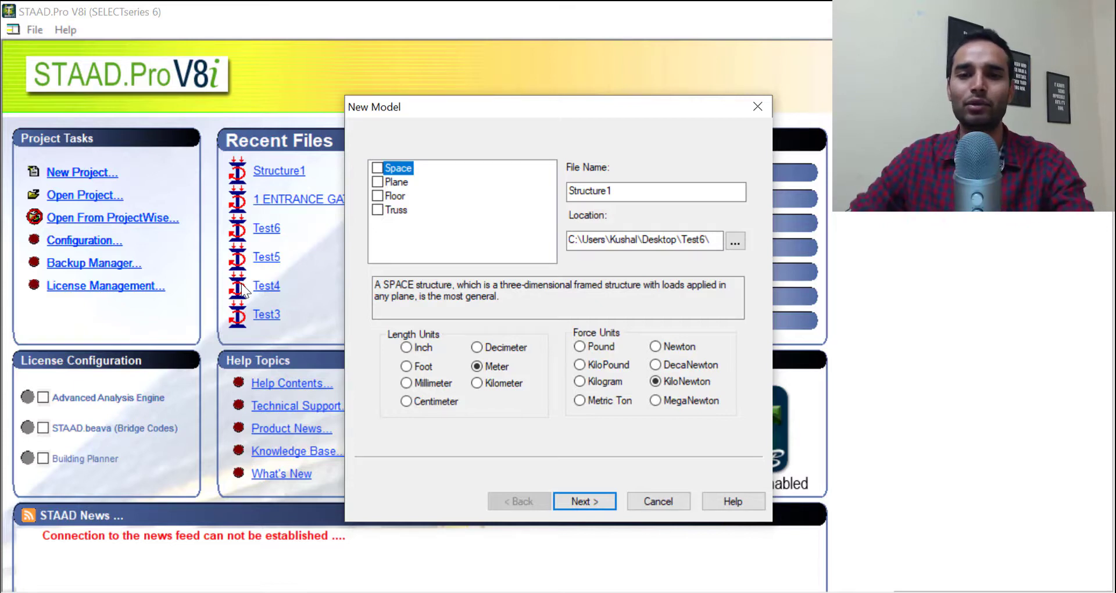
# - Name the model Cantilever, save it in a new Cantilever folder instead of Test6
pyautogui.doubleClick(645, 186)
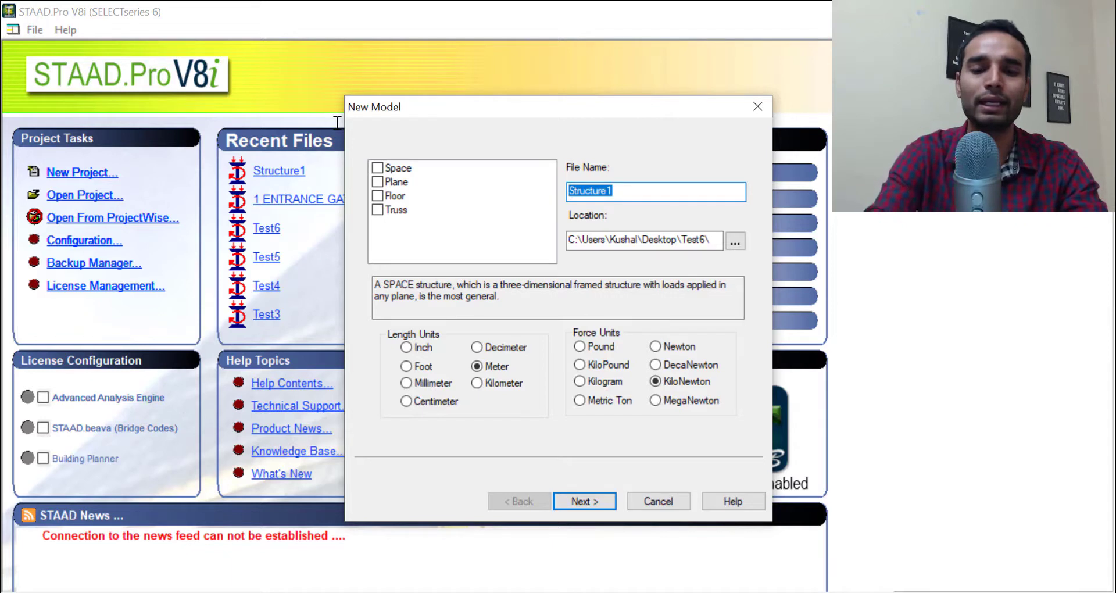
pyautogui.write('Canti')
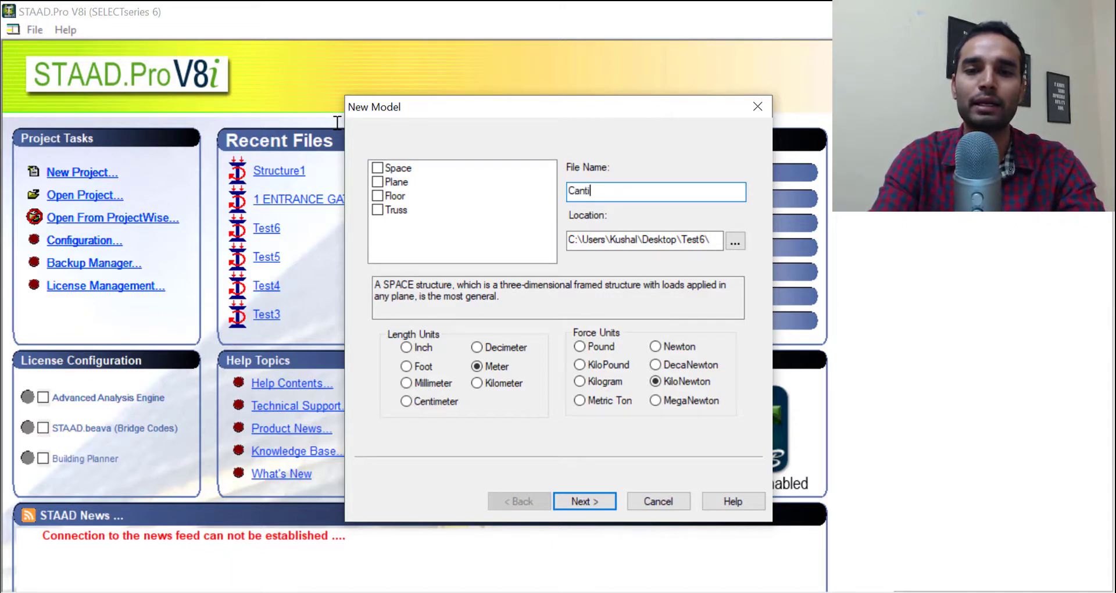
pyautogui.write('lever')
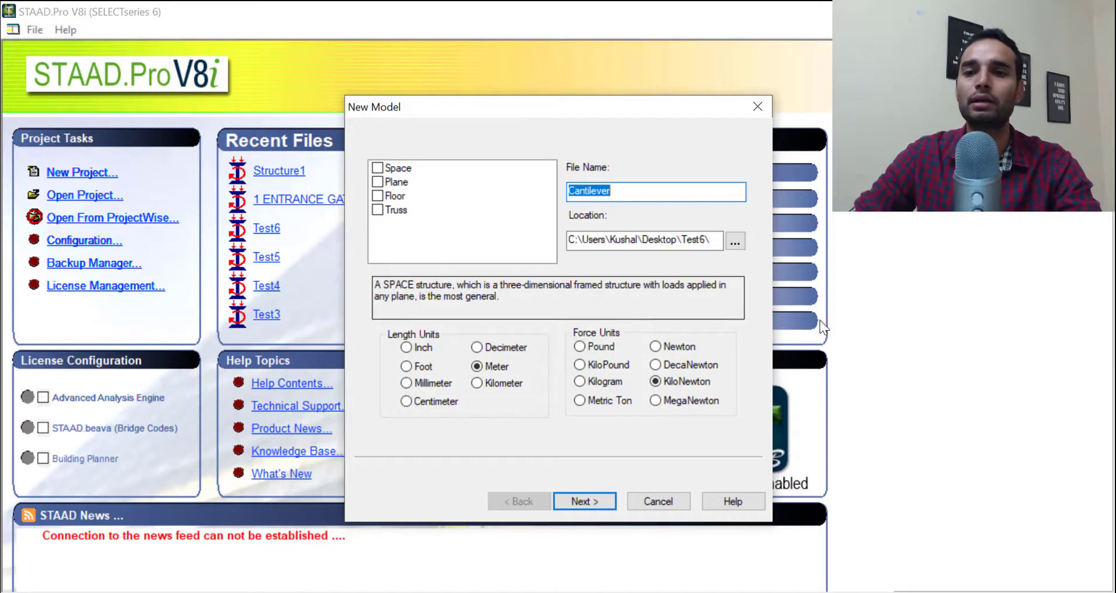
pyautogui.doubleClick(682, 241)
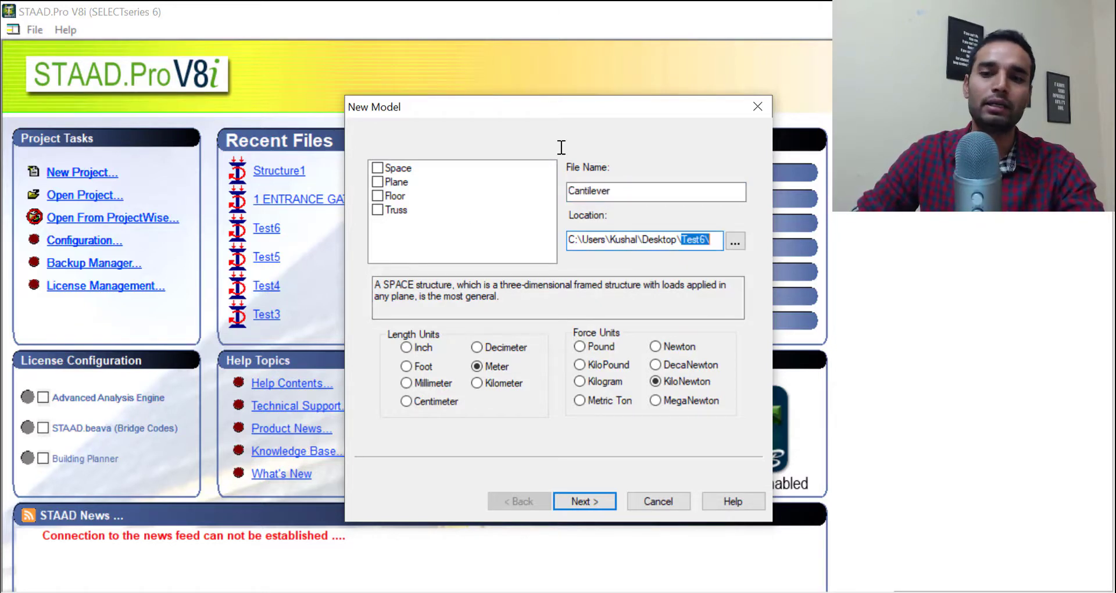
pyautogui.hotkey('ctrl', 'v')
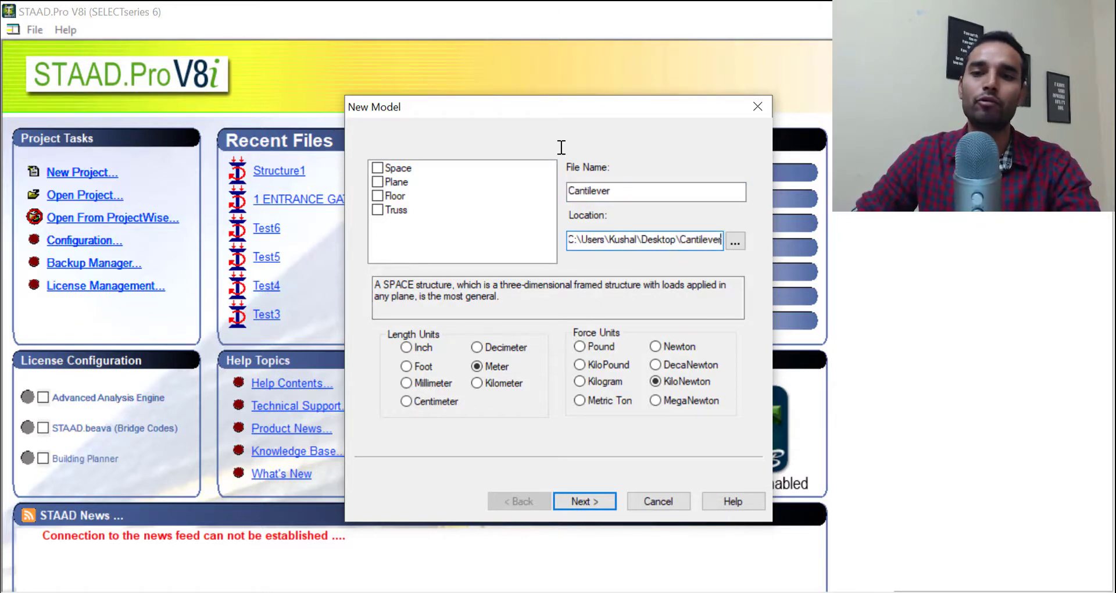
pyautogui.click(584, 499)
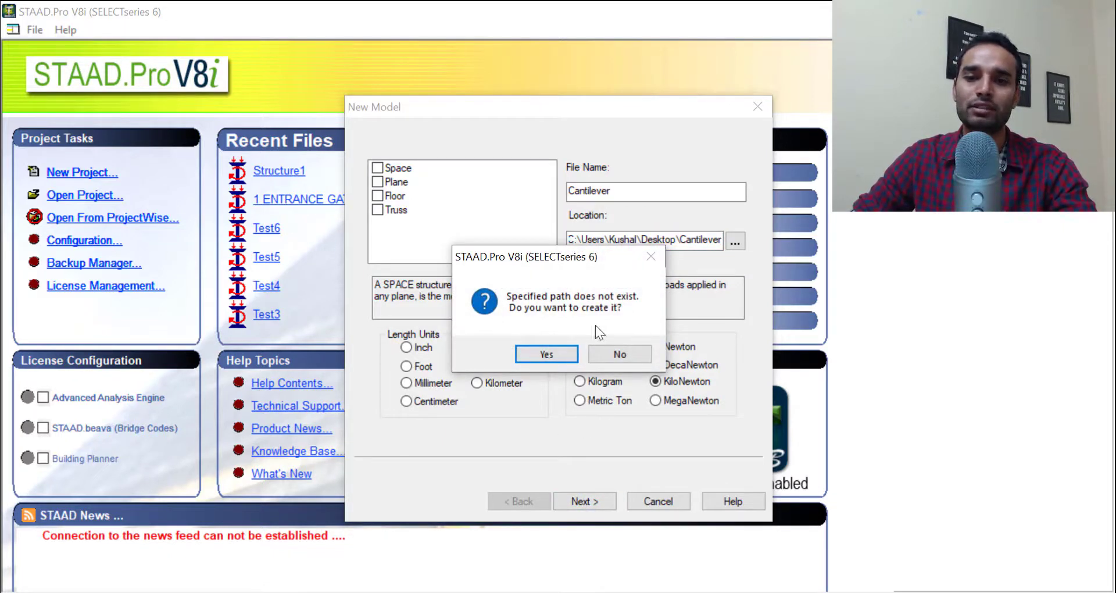
pyautogui.click(558, 350)
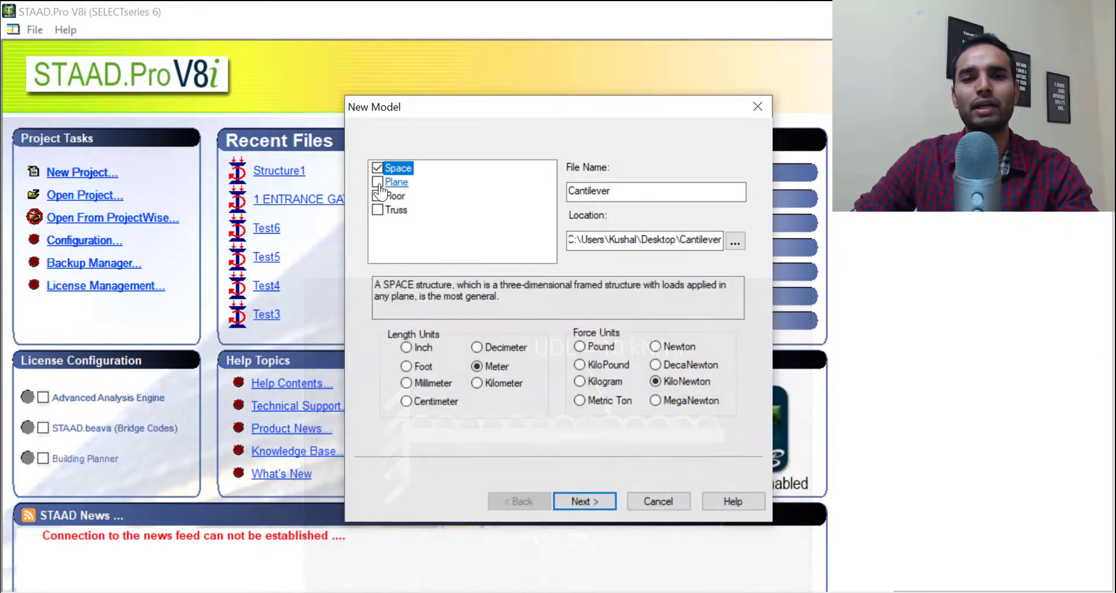
# - Make it a Plane structure and finish with Add Beam as the starting option
pyautogui.click(379, 184)
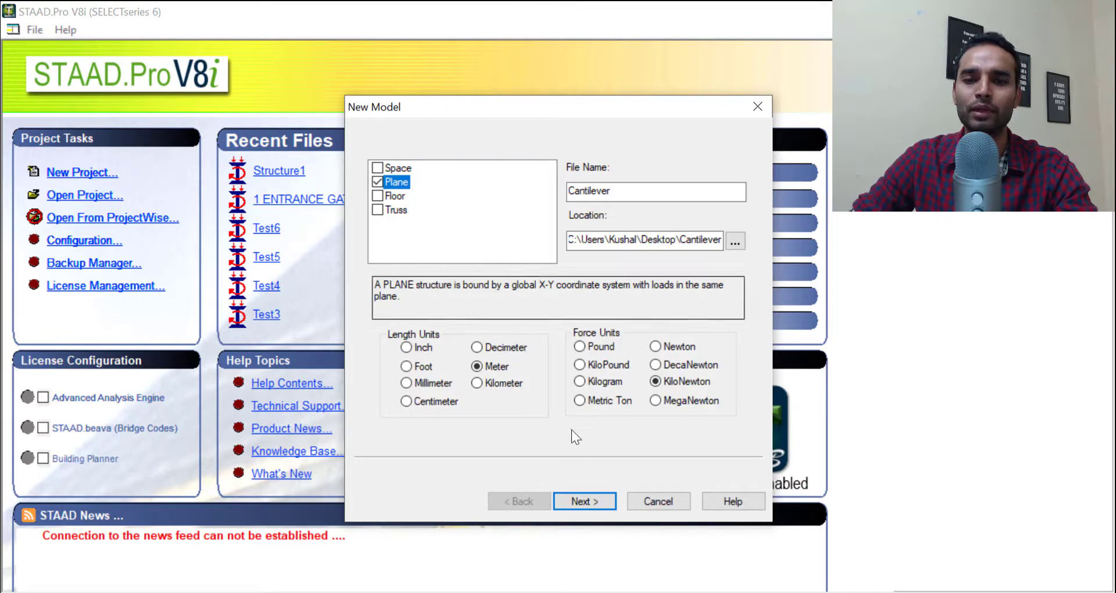
pyautogui.click(592, 506)
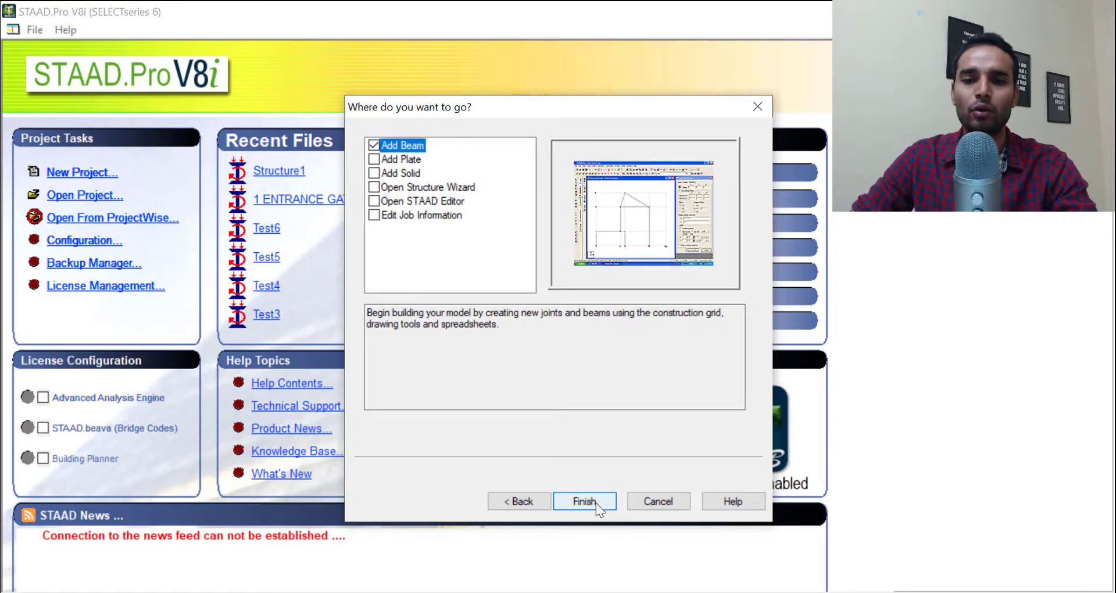
pyautogui.click(584, 501)
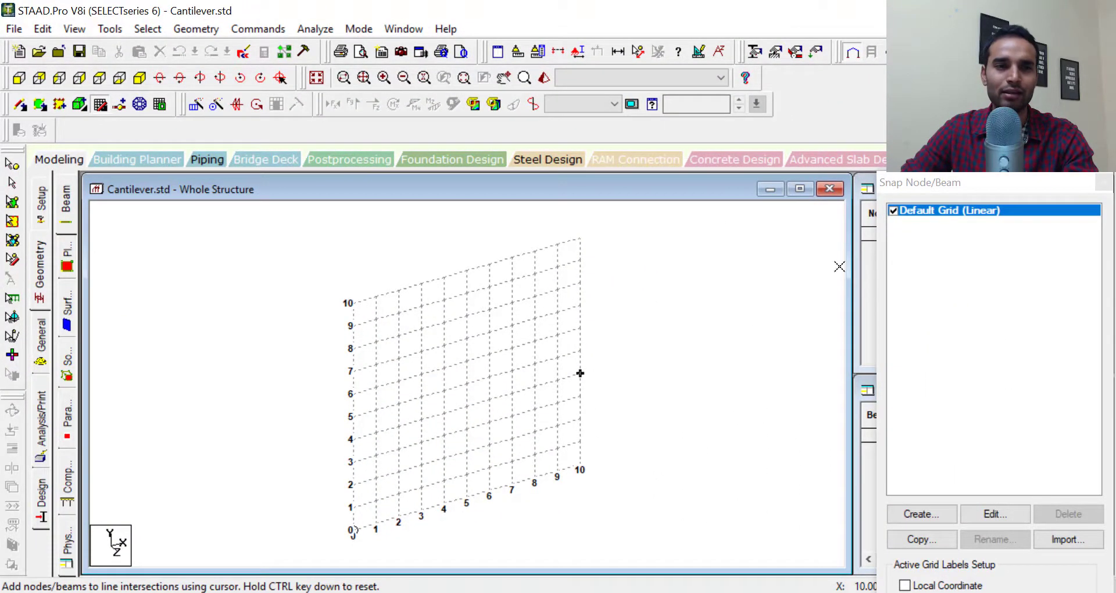
pyautogui.click(13, 29)
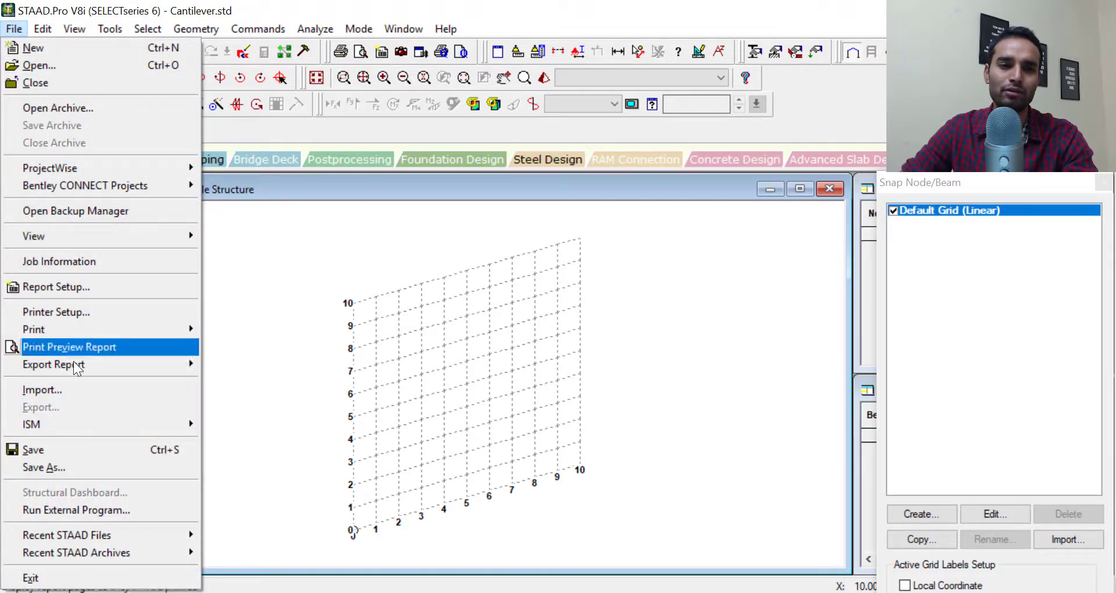
pyautogui.click(257, 29)
pyautogui.click(262, 9)
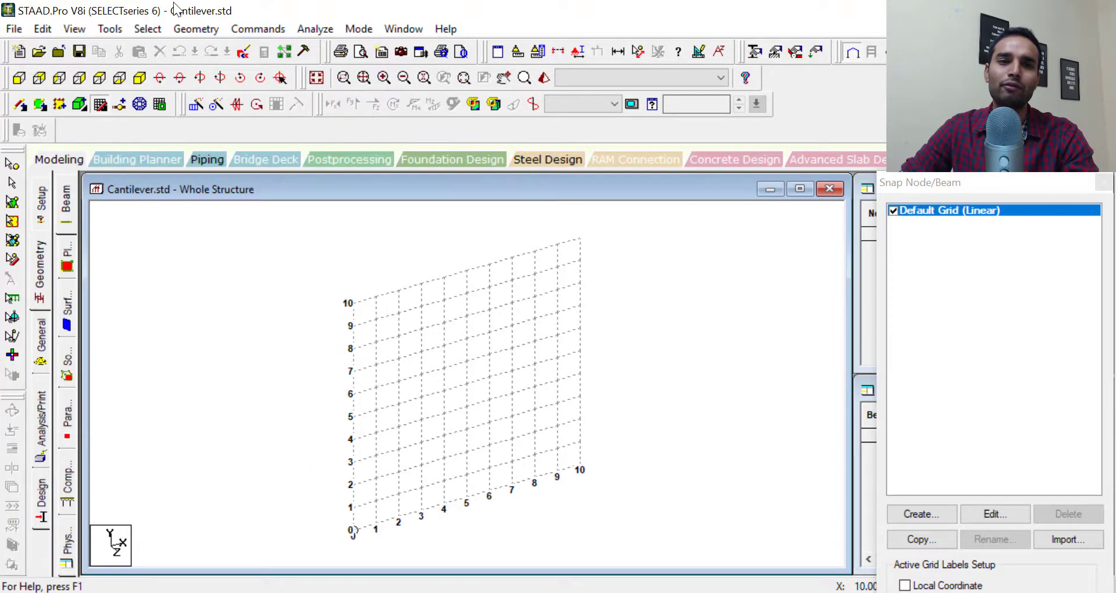
pyautogui.click(209, 30)
pyautogui.moveTo(225, 111)
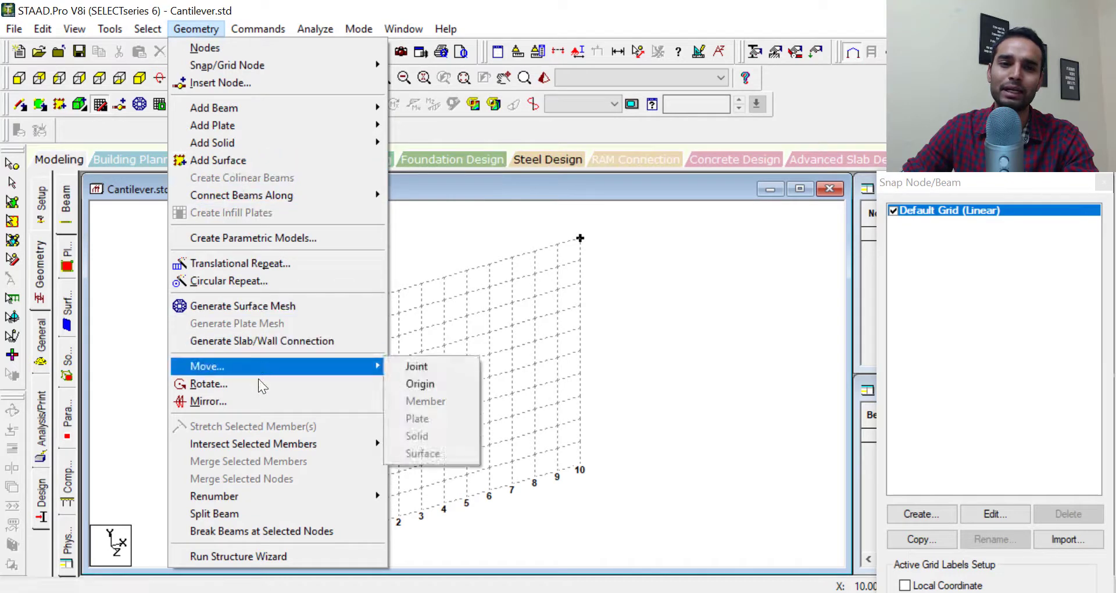
pyautogui.click(288, 3)
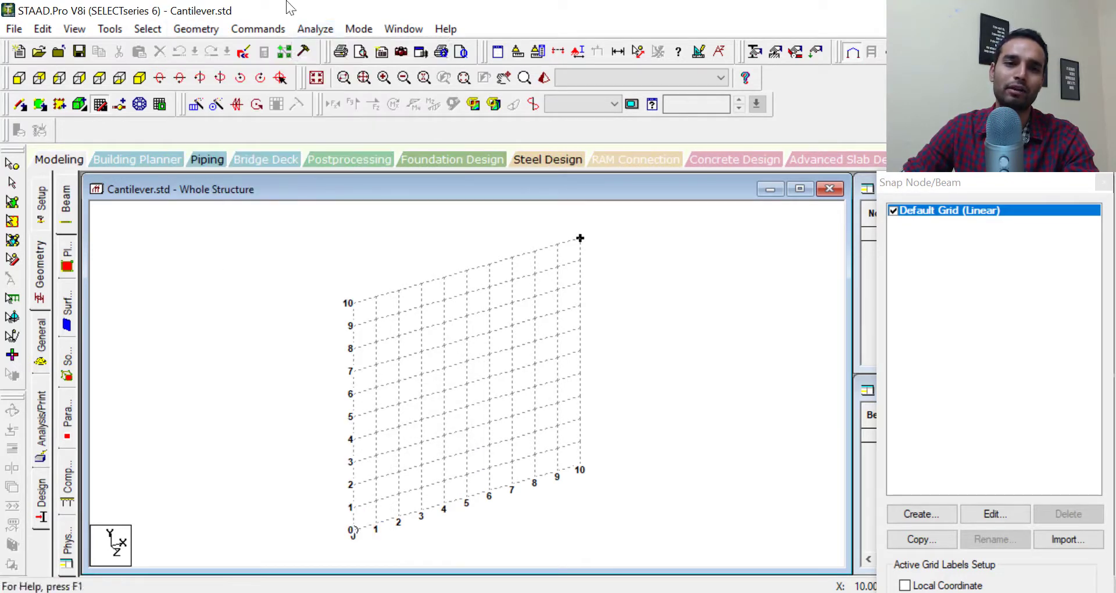
pyautogui.click(147, 29)
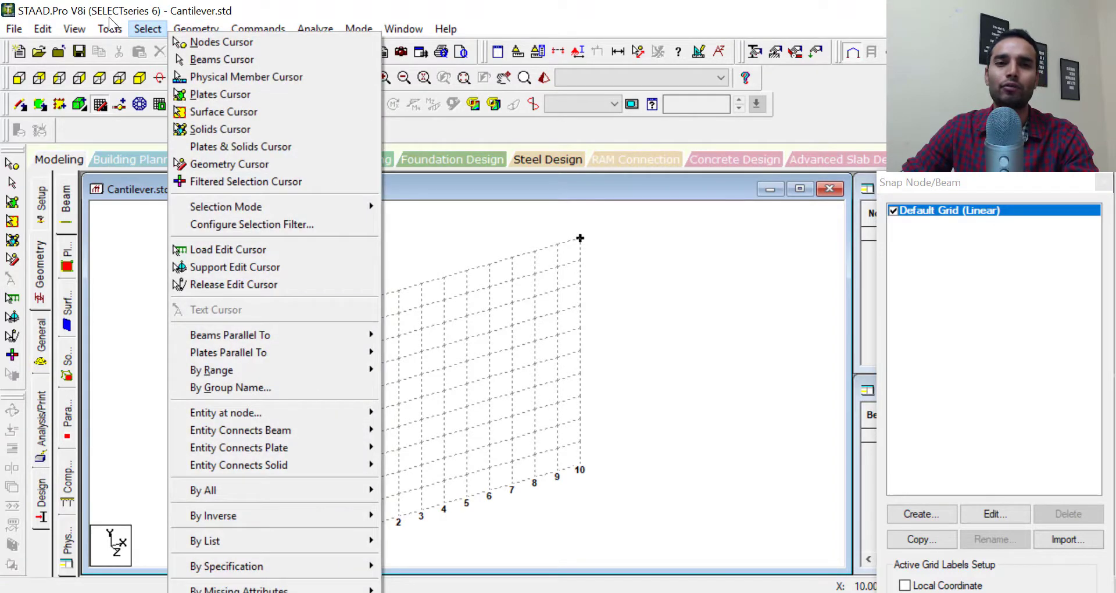
pyautogui.click(584, 8)
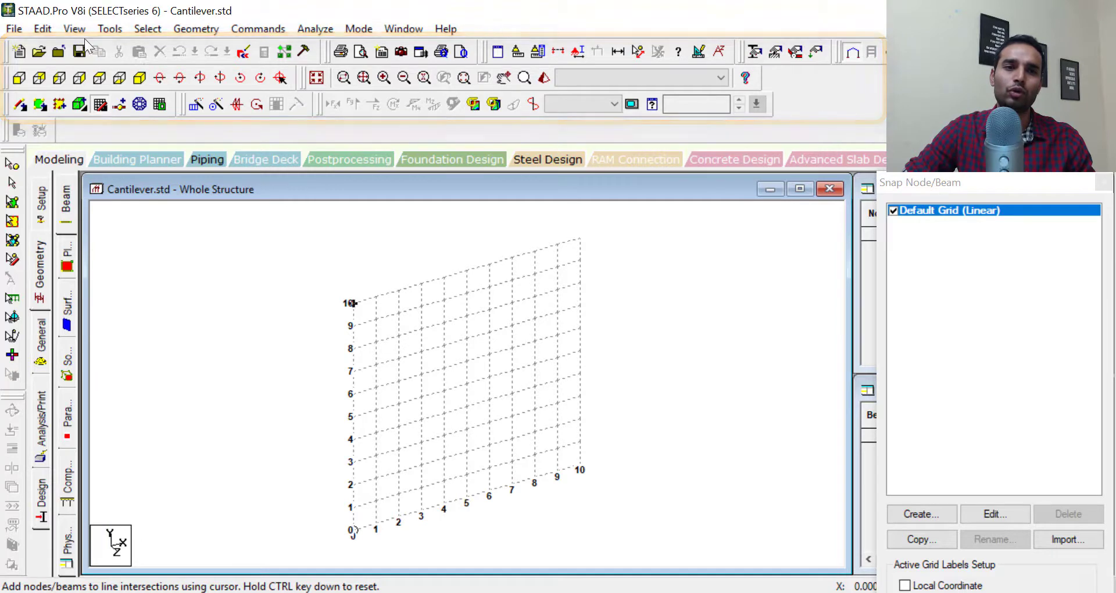
pyautogui.click(42, 29)
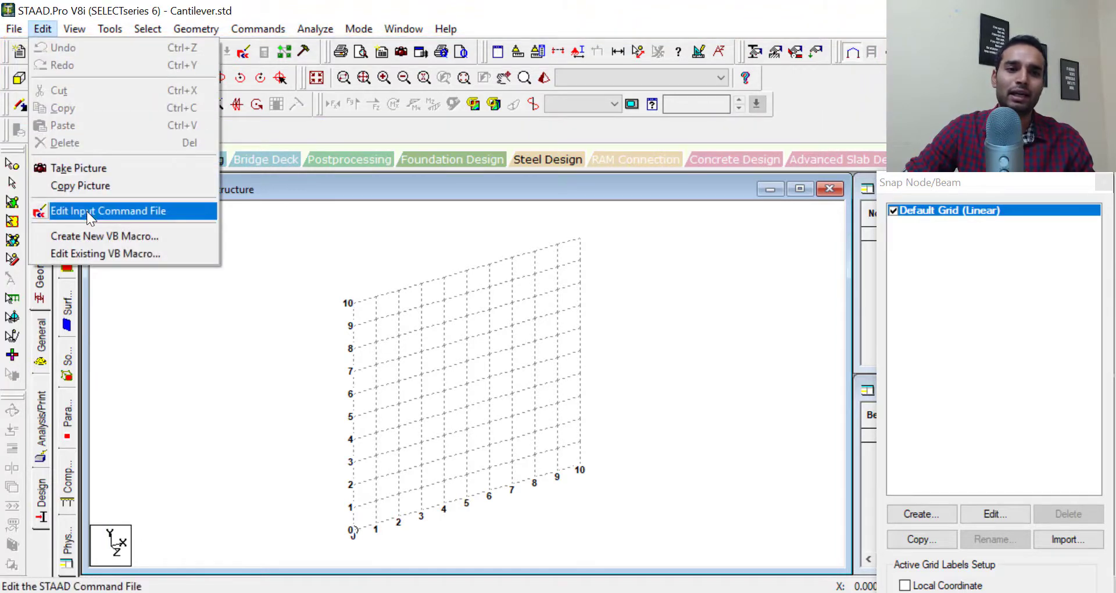
pyautogui.click(234, 9)
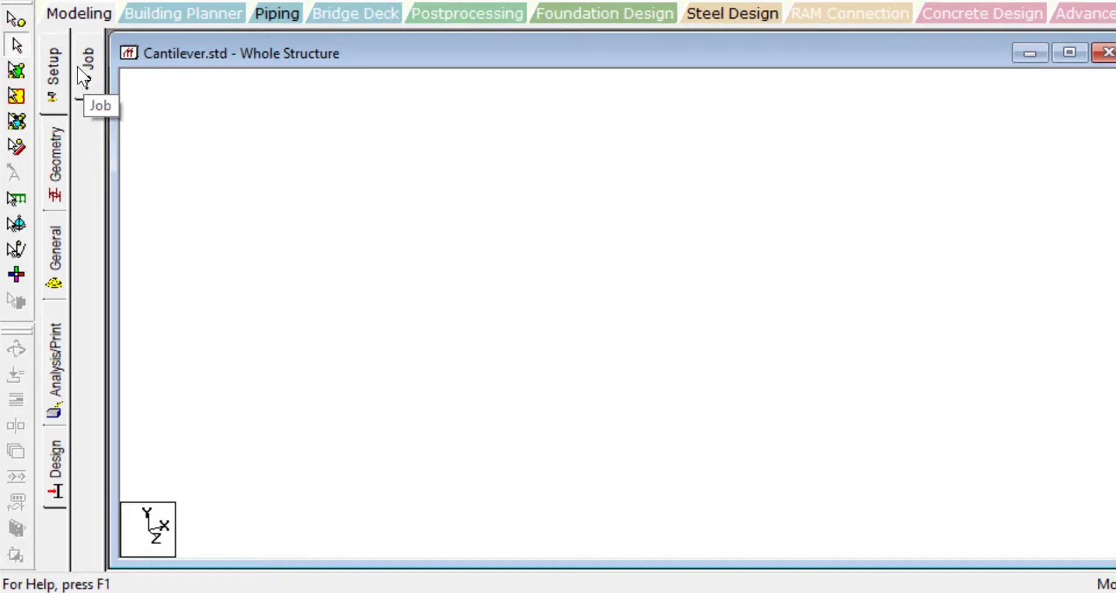
# - Step through the Geometry, General and Setup pages, ending on the Analysis/Print page
pyautogui.click(63, 169)
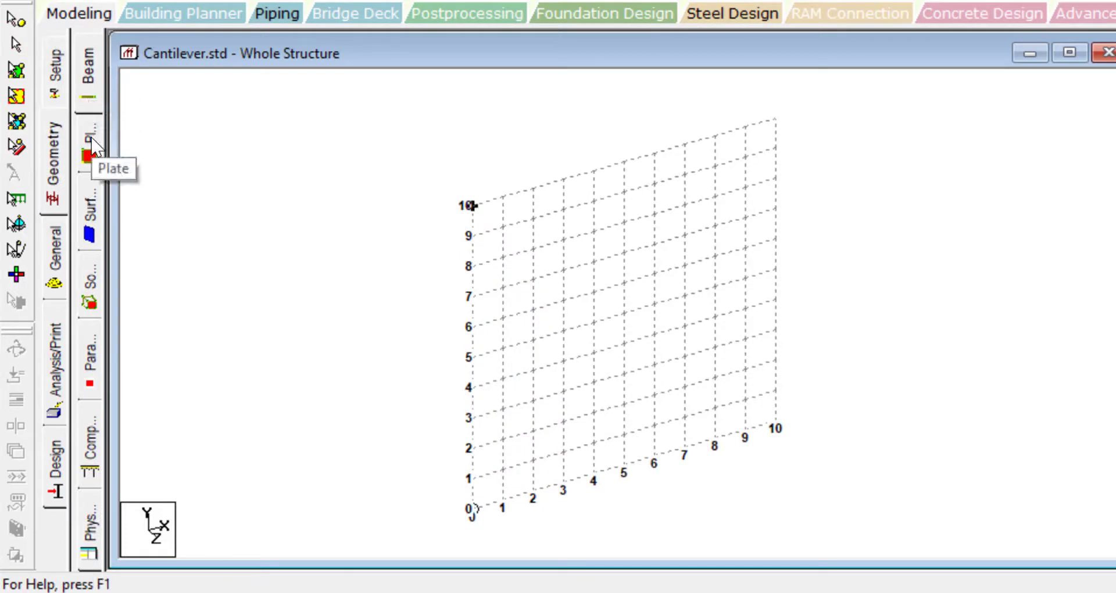
pyautogui.click(56, 261)
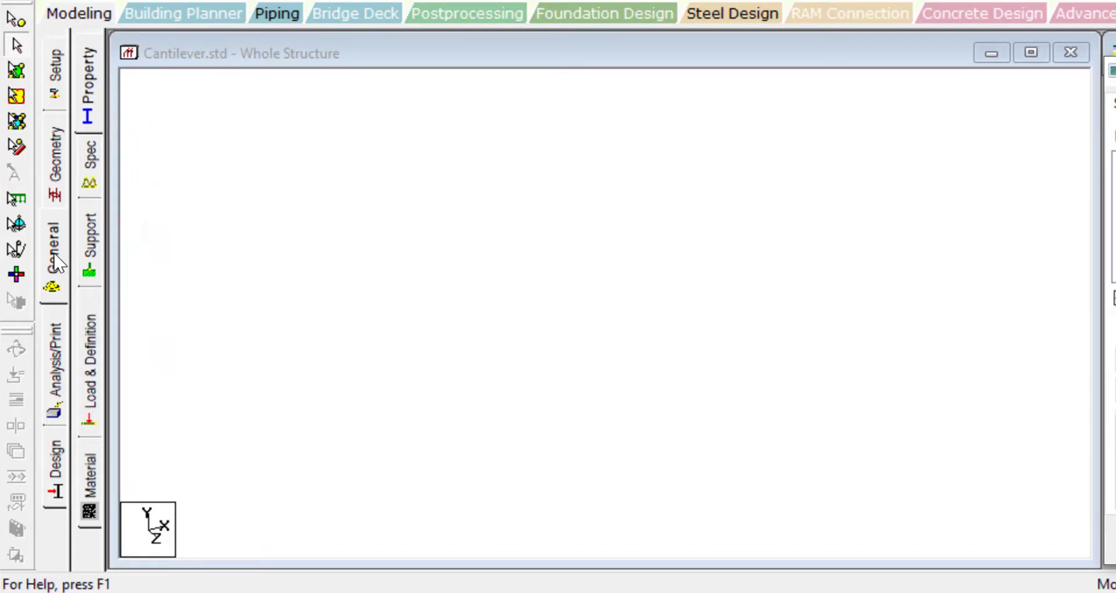
pyautogui.click(56, 88)
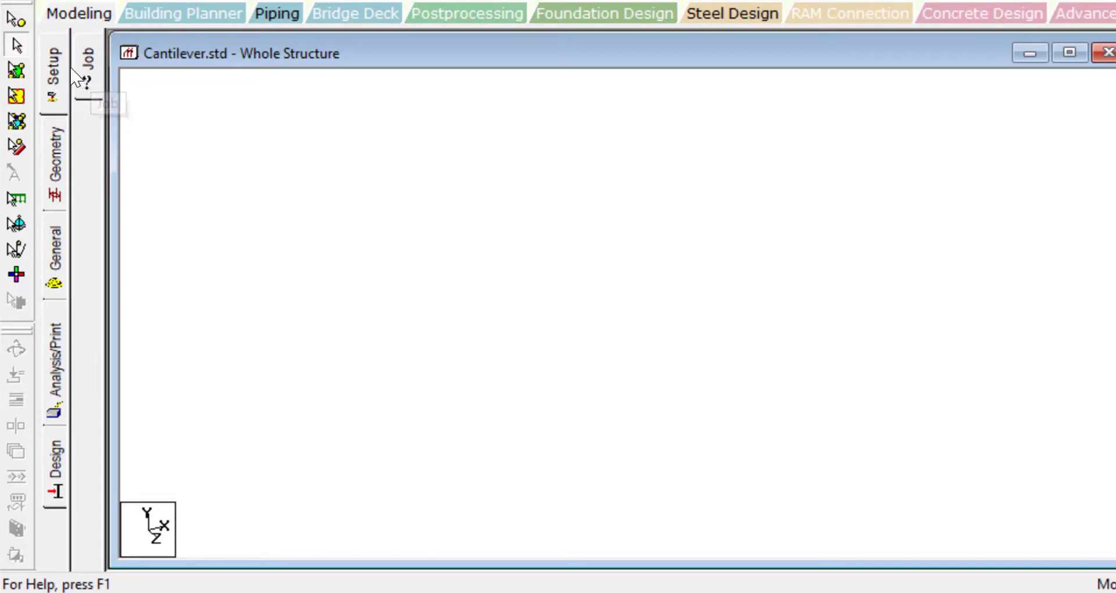
pyautogui.click(57, 155)
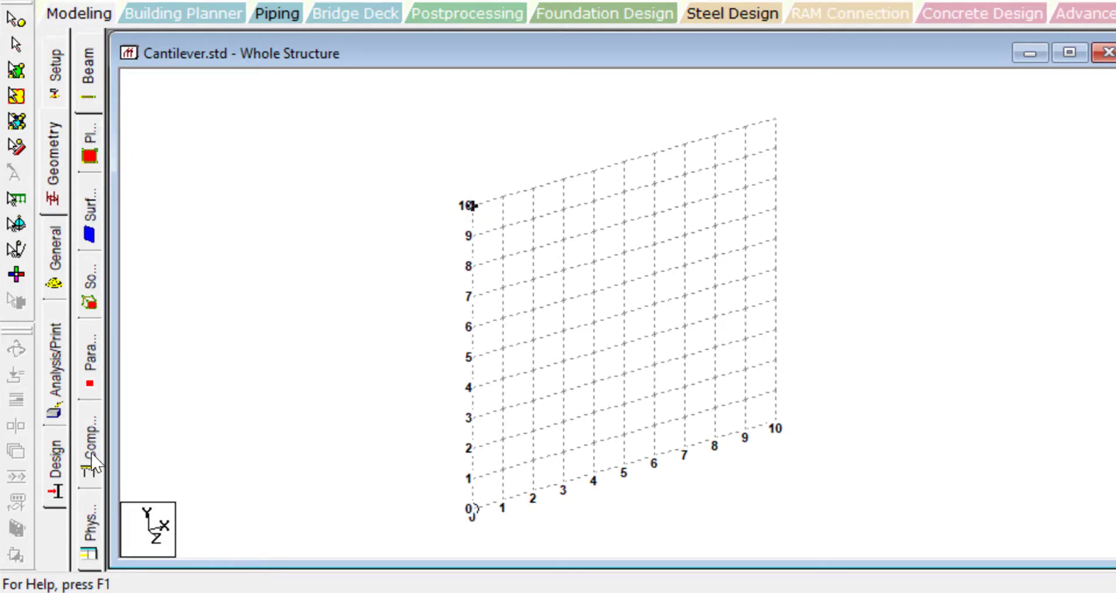
pyautogui.click(57, 285)
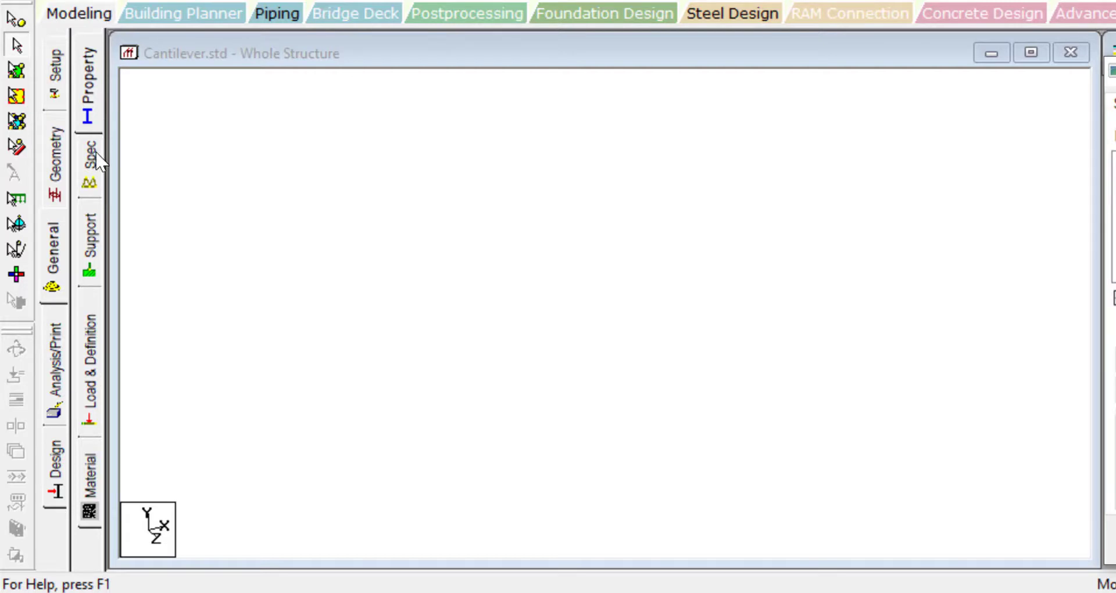
pyautogui.click(58, 375)
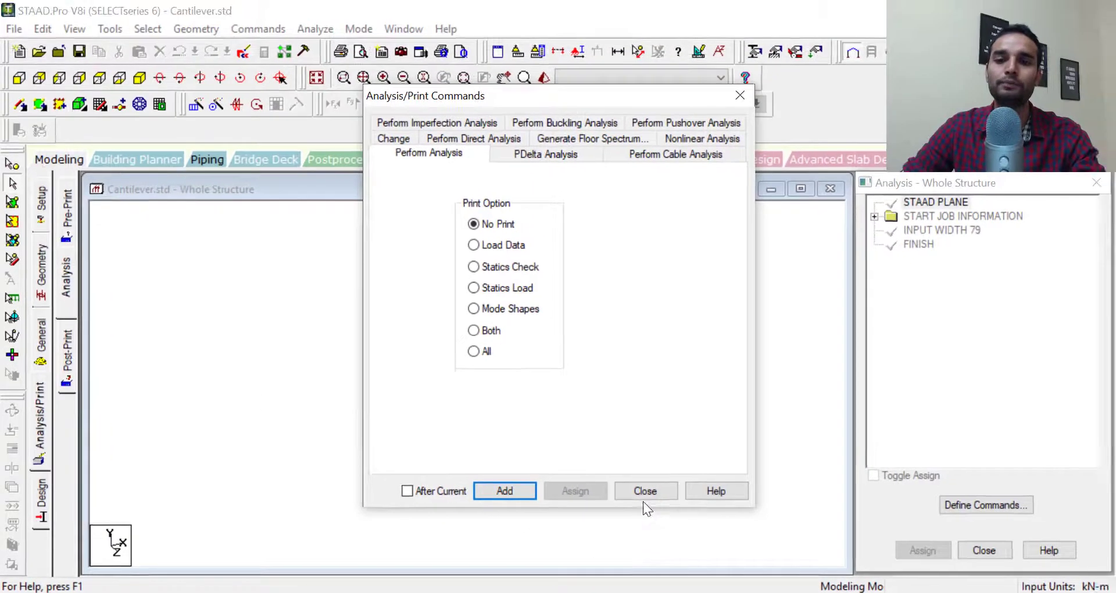
# - Close Analysis/Print Commands and return to the Geometry Beam page with empty Nodes and Beams tables
pyautogui.click(648, 494)
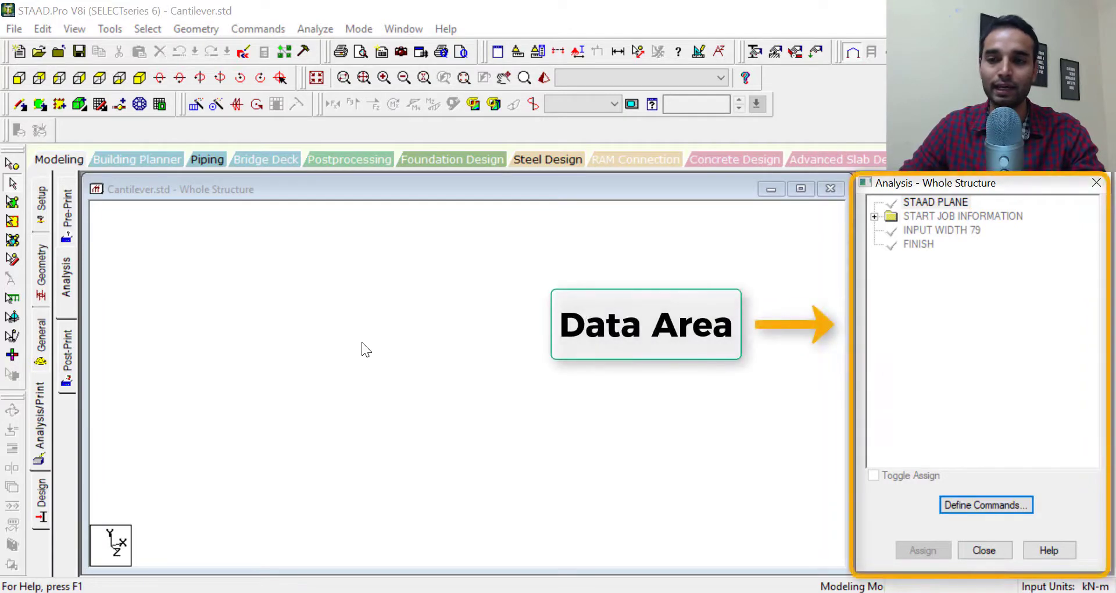
pyautogui.click(42, 270)
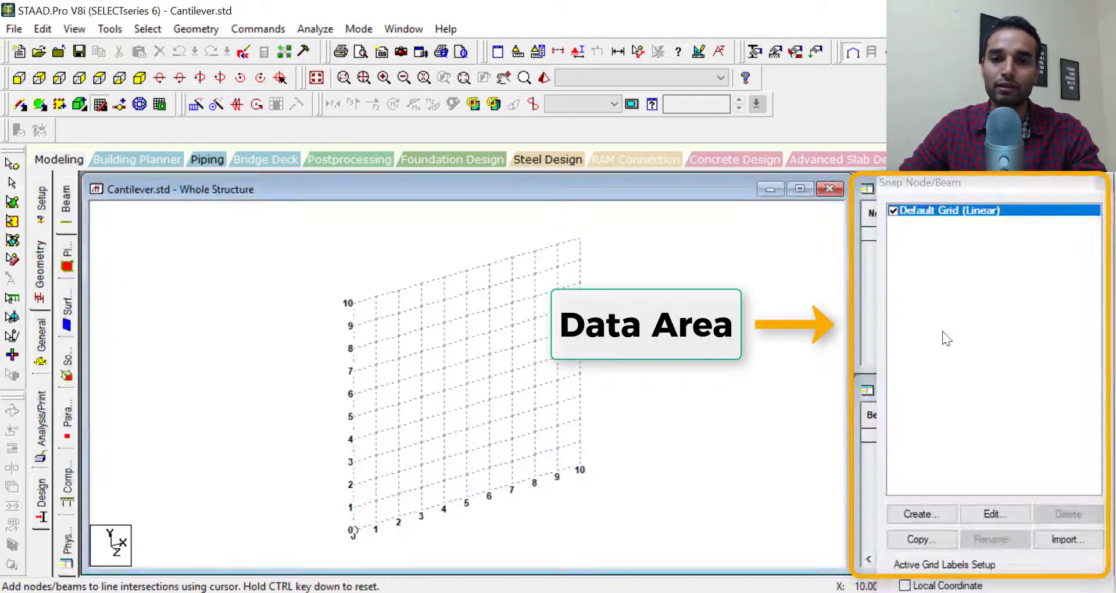
pyautogui.press('Escape')
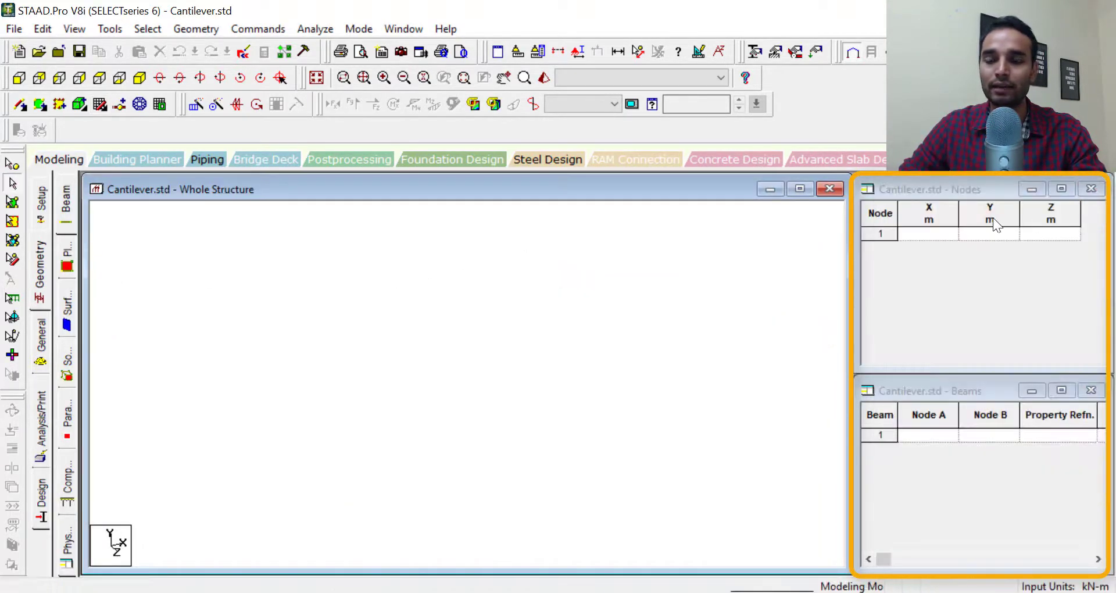